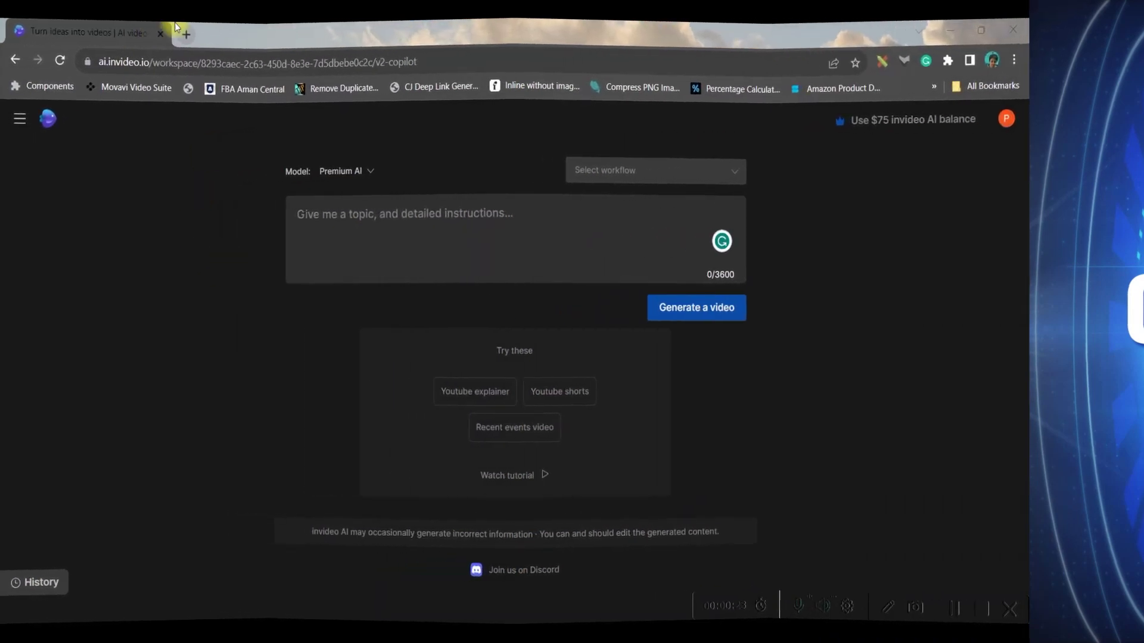
- Paste the space-adventure story prompt and accept the 'adventure' and 'Hyper-Realistic' spelling fixes
left_click(327, 213)
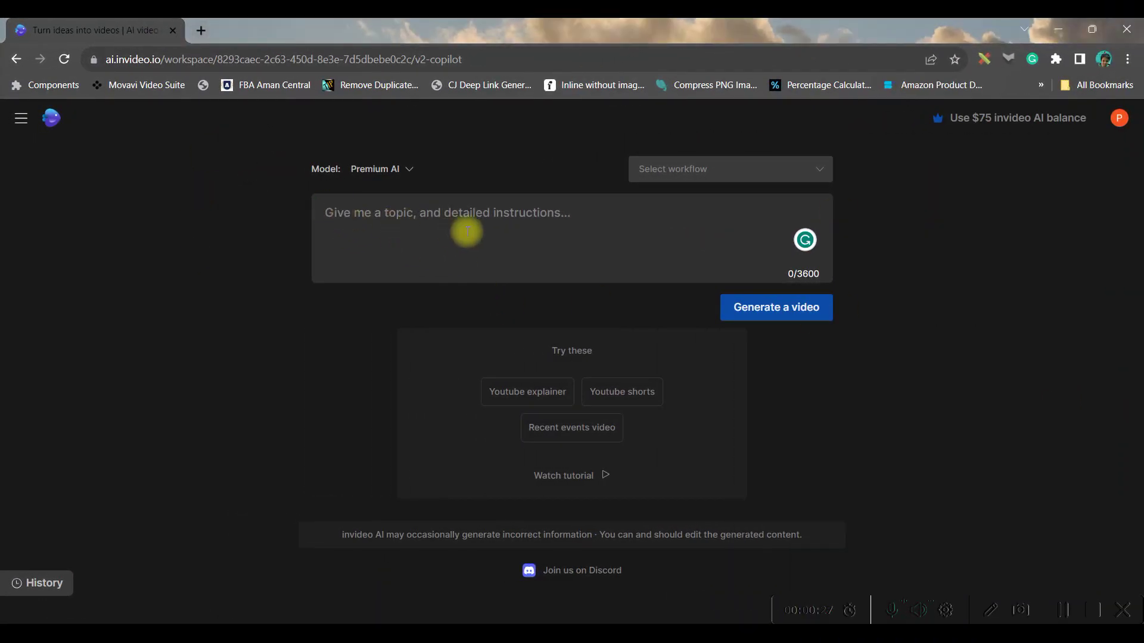
type("Create a short story of a space adventurese who goes beyond the MilkyWay Galaxy & encounters a Supernova Nimbula which is the door for a new universe, make it vety vibrant, Hyper Realistic, with energetic upbeat background track & Hollywood Sciencefiction Style")
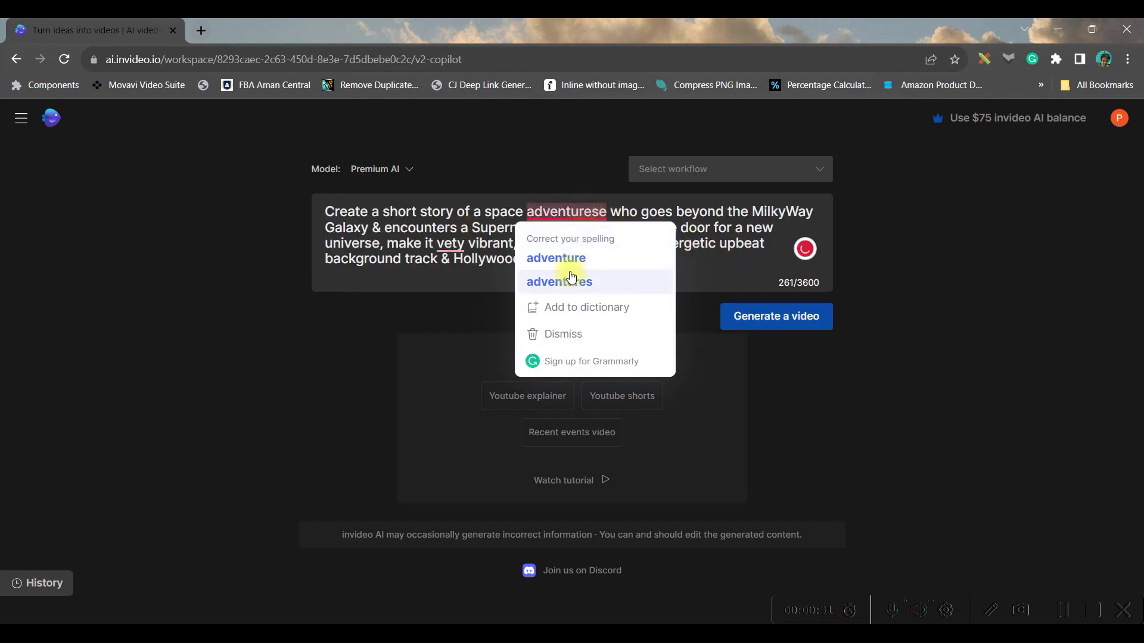
left_click(558, 258)
left_click(567, 289)
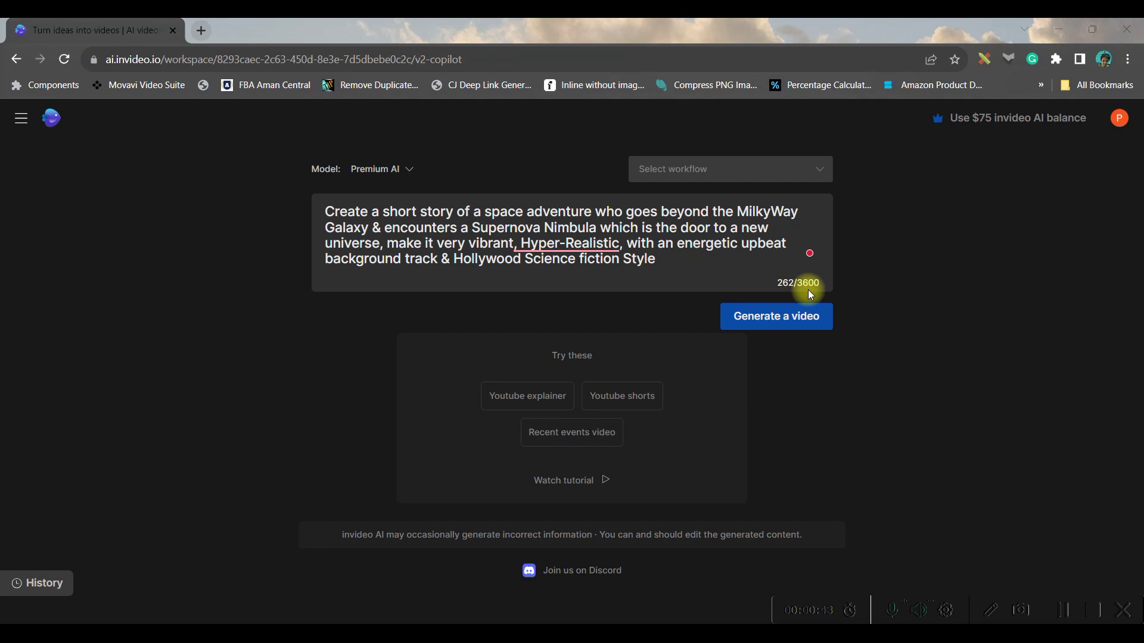
double_click(437, 211)
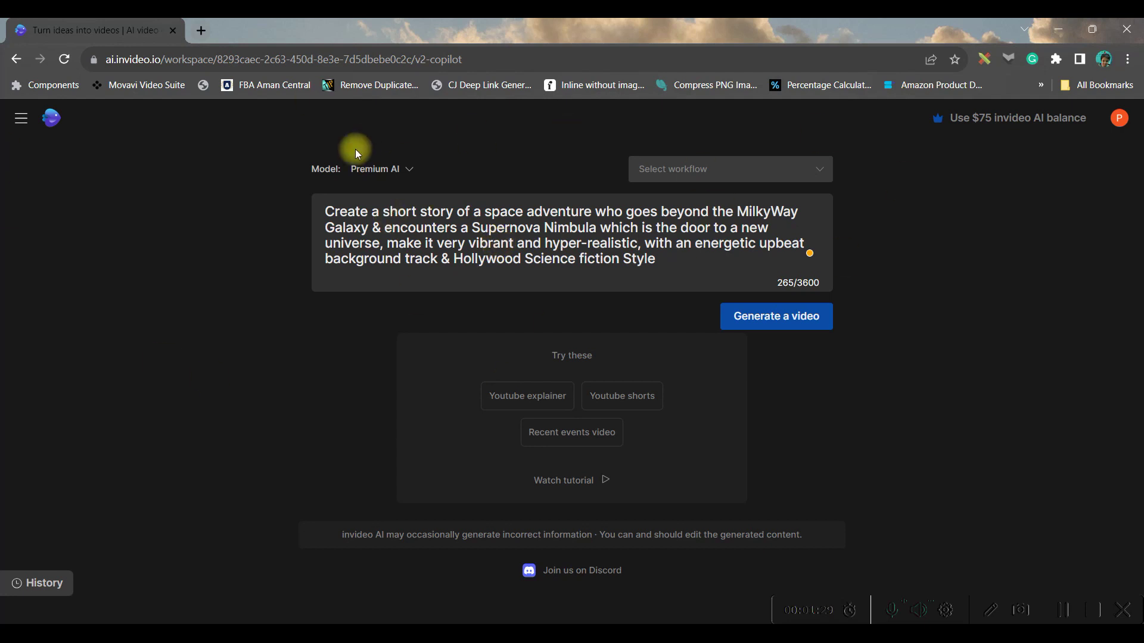
- Choose the Youtube explainer workflow at 30 seconds and enter the NASA colonization topic
left_click(709, 168)
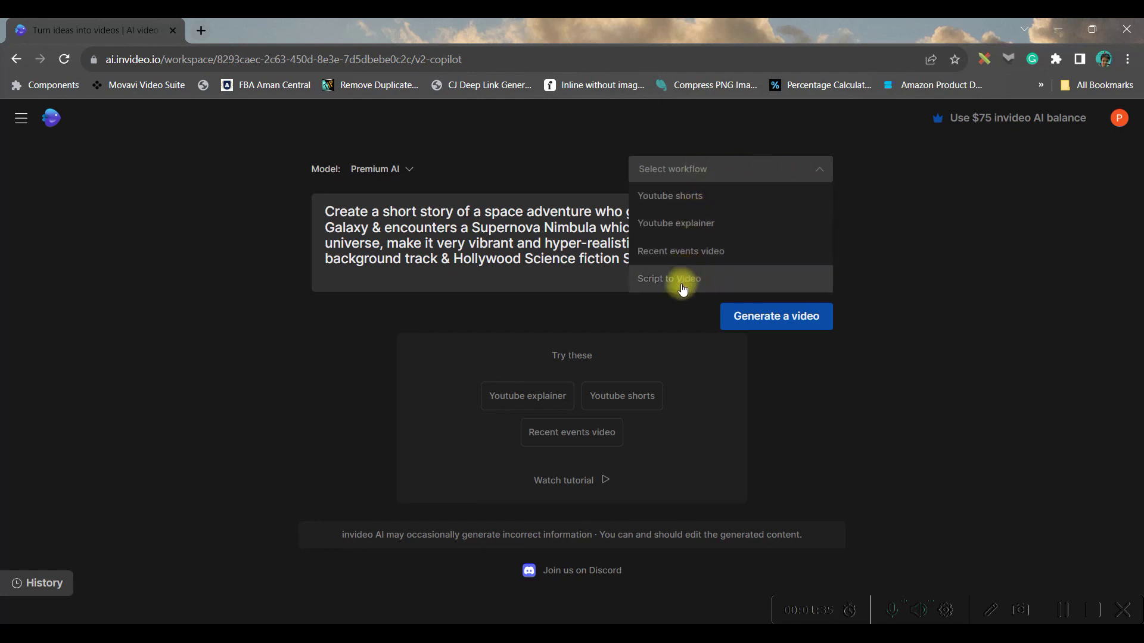
left_click(702, 231)
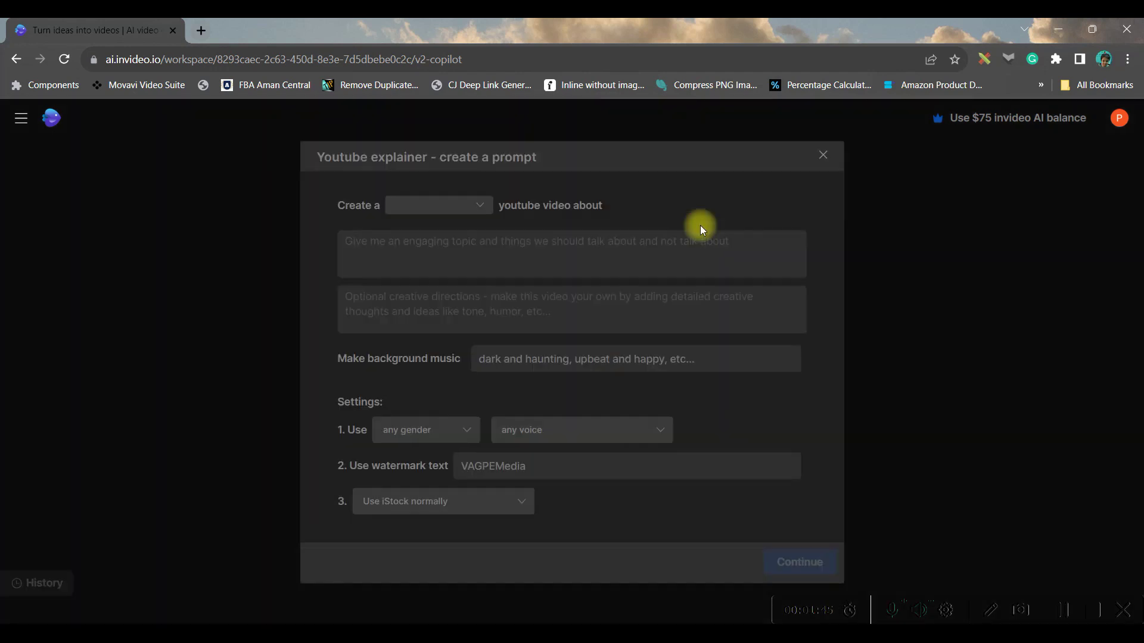
left_click(482, 206)
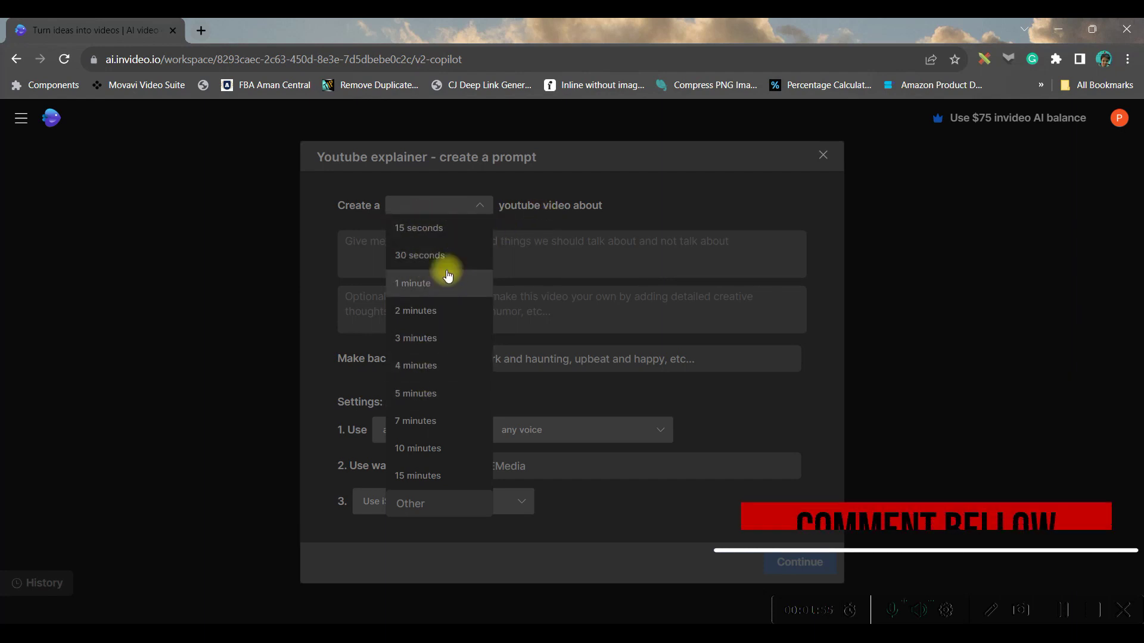
left_click(448, 263)
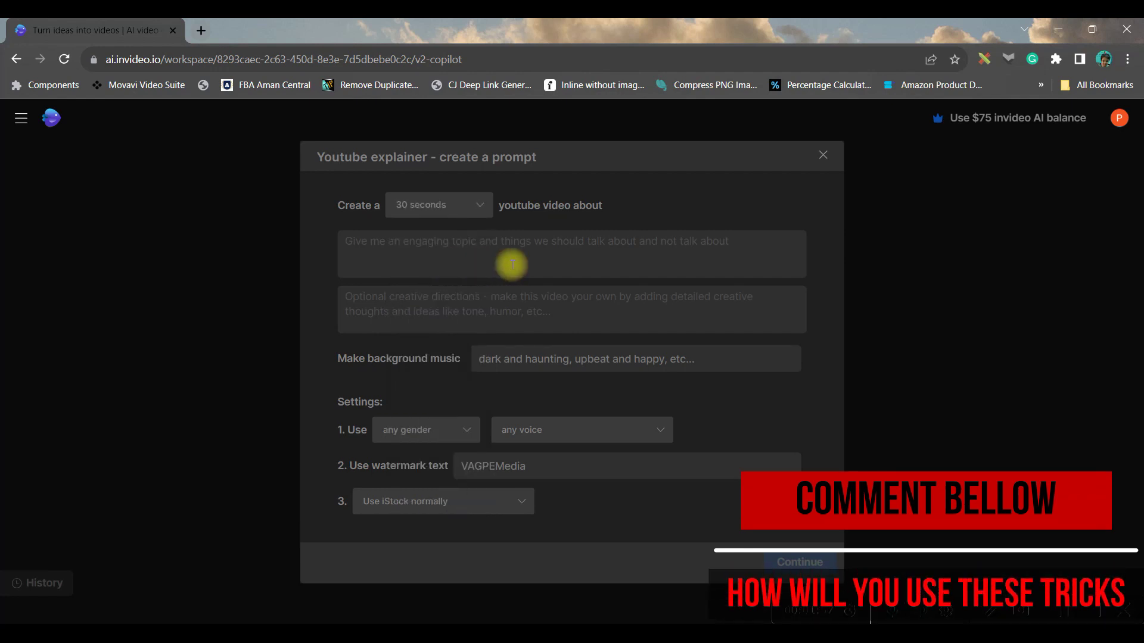
left_click(474, 205)
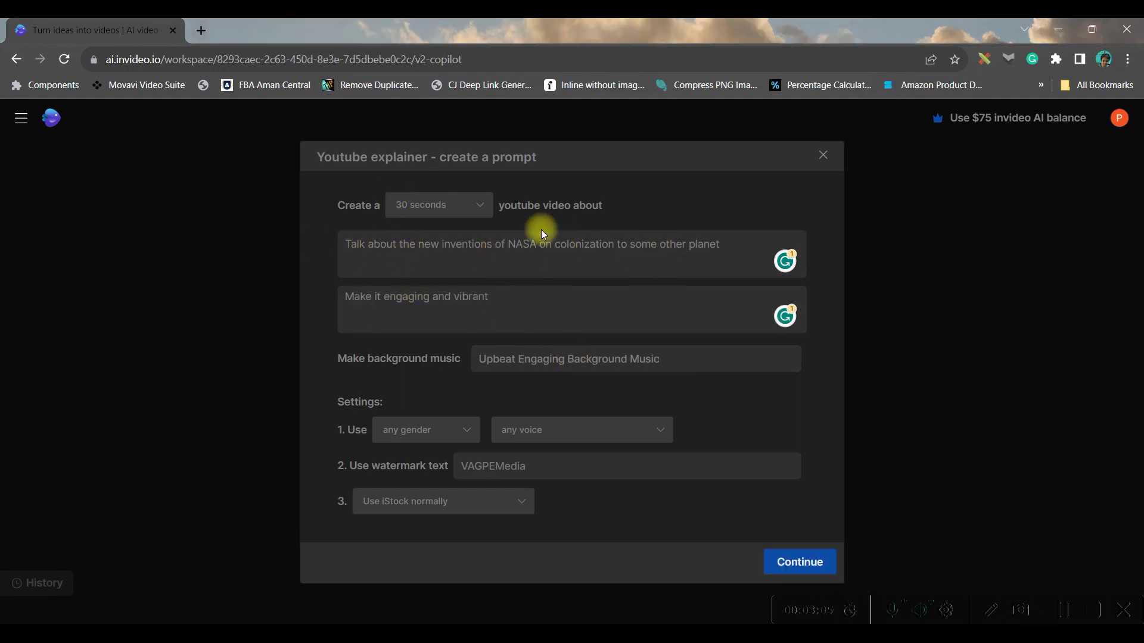
left_click(461, 428)
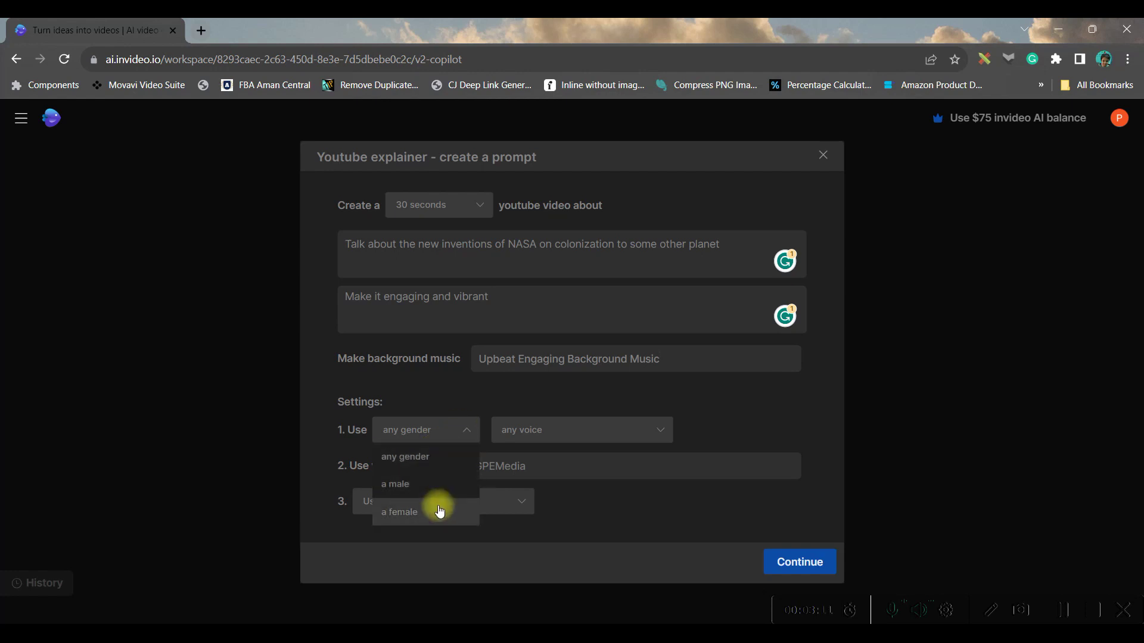
- Set the narrator to a young British male voice
left_click(439, 487)
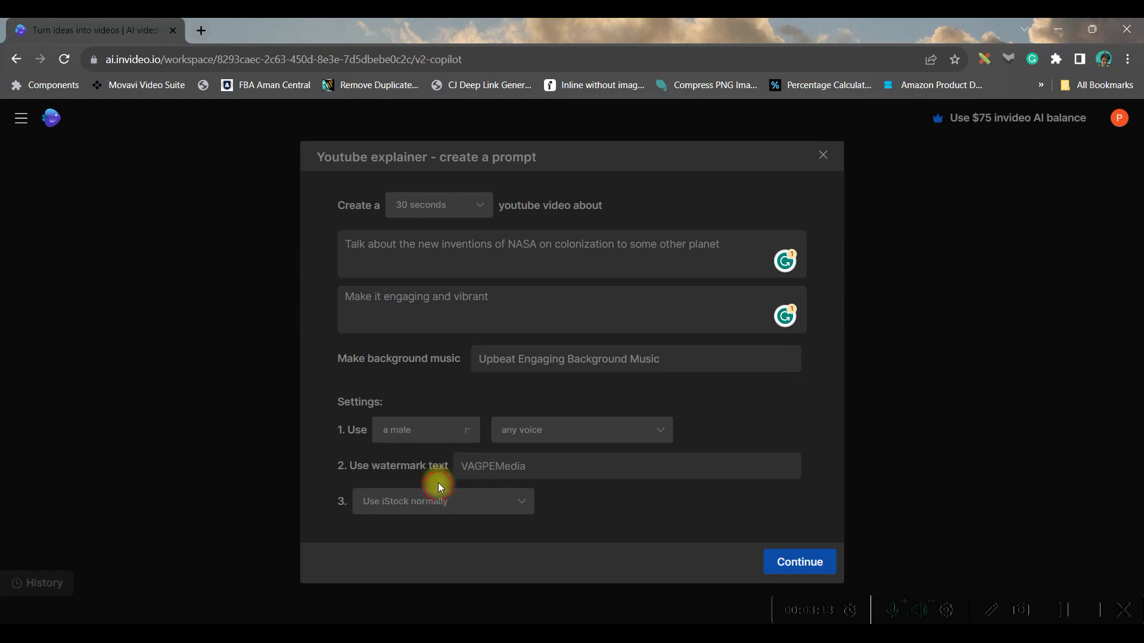
left_click(565, 430)
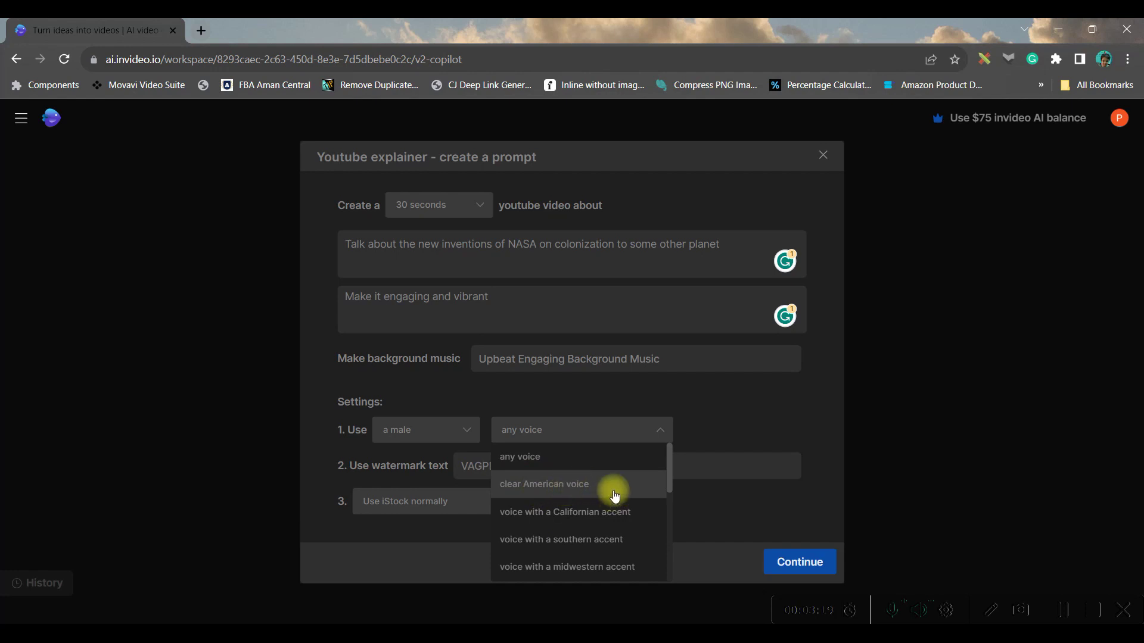
scroll(613, 493, "down", 1)
scroll(607, 524, "down", 2)
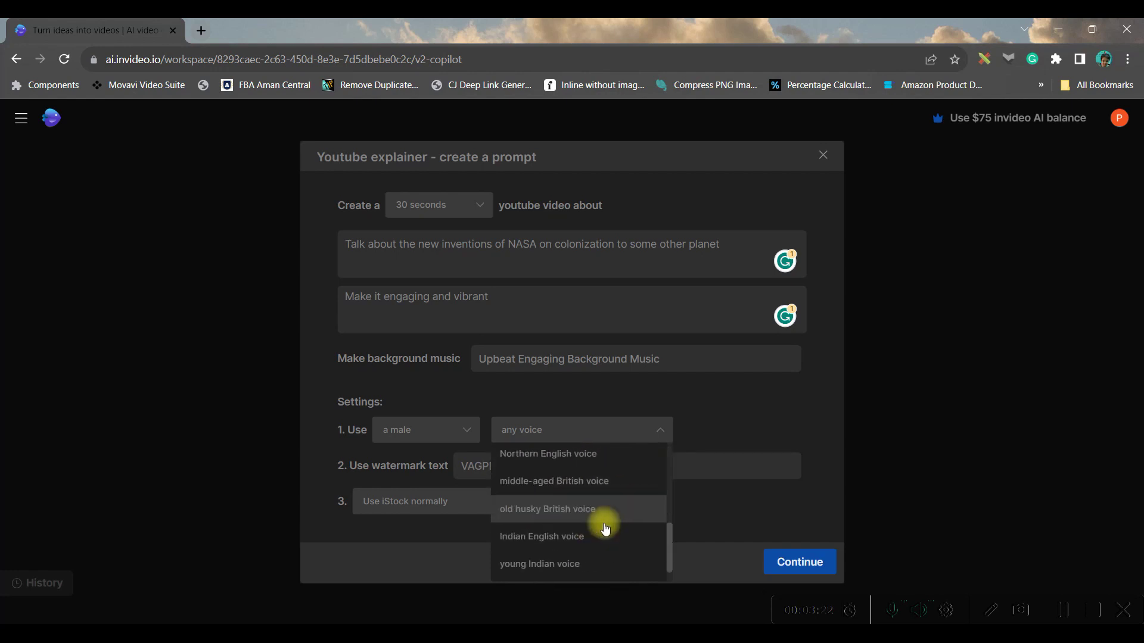
scroll(599, 482, "up", 5)
scroll(577, 528, "down", 3)
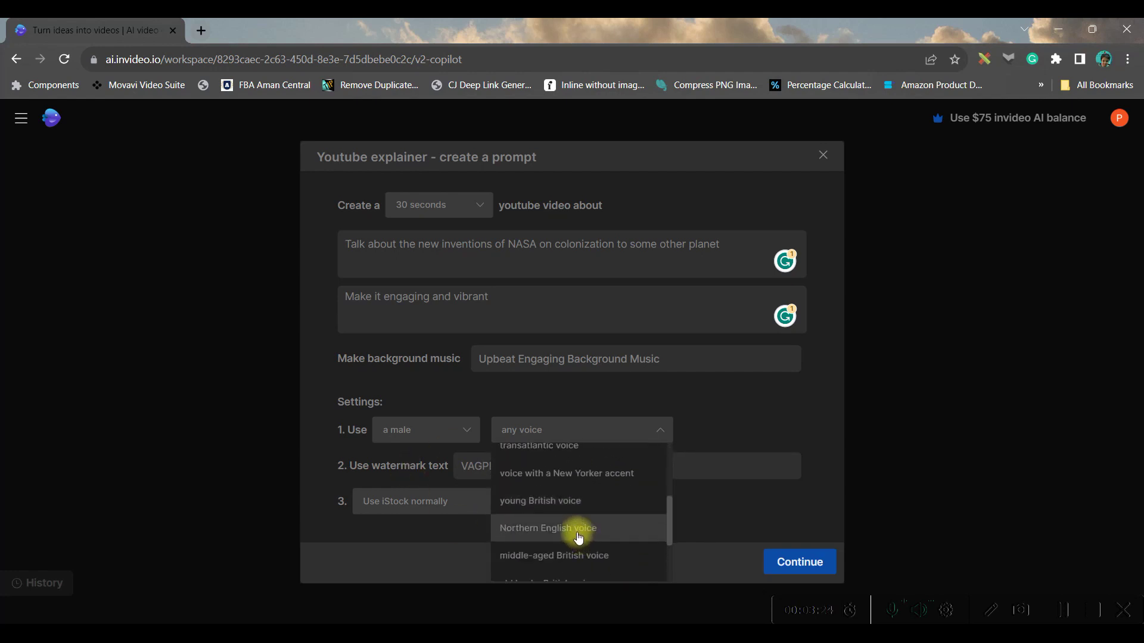
scroll(616, 518, "down", 2)
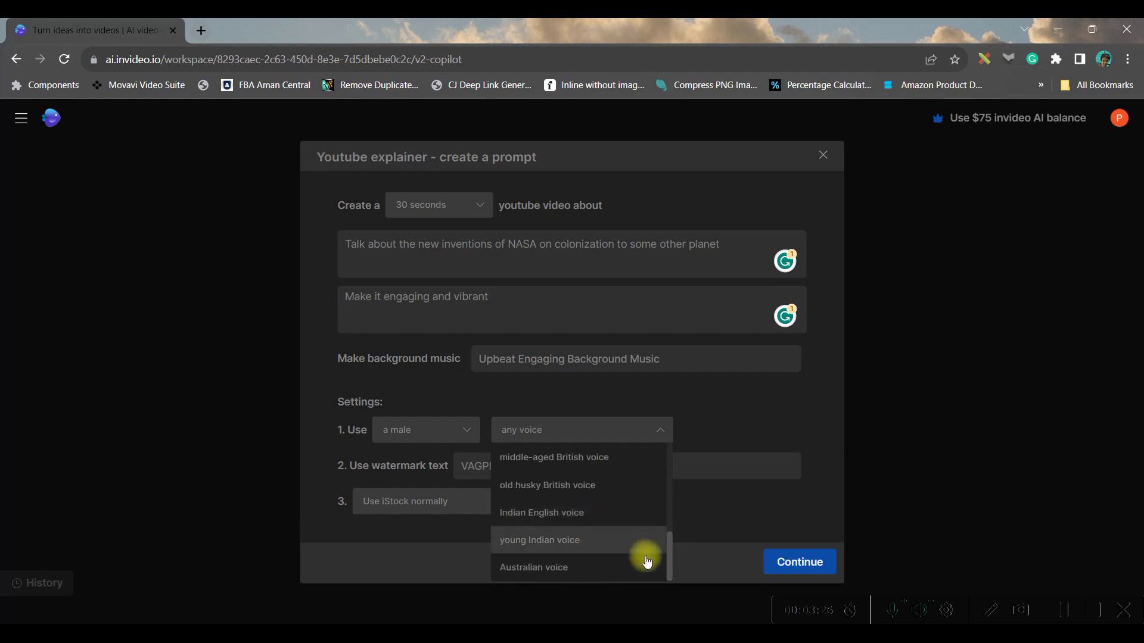
scroll(584, 537, "up", 2)
scroll(576, 540, "up", 1)
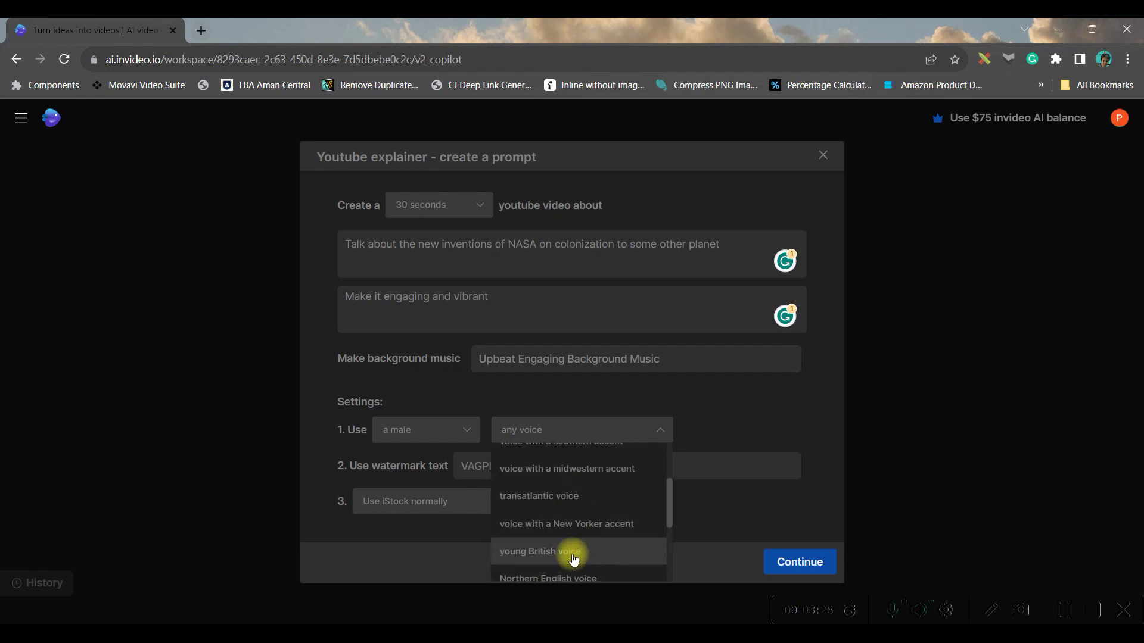
left_click(572, 547)
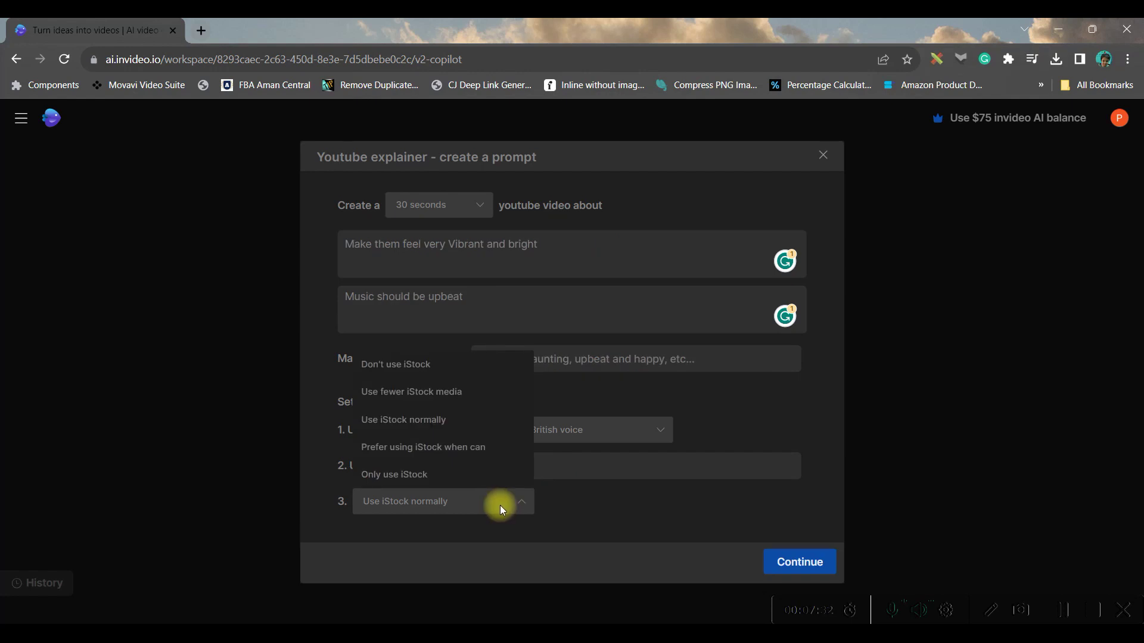
- Set iStock to 'Use iStock normally' and send the explainer prompt to the main box
left_click(418, 370)
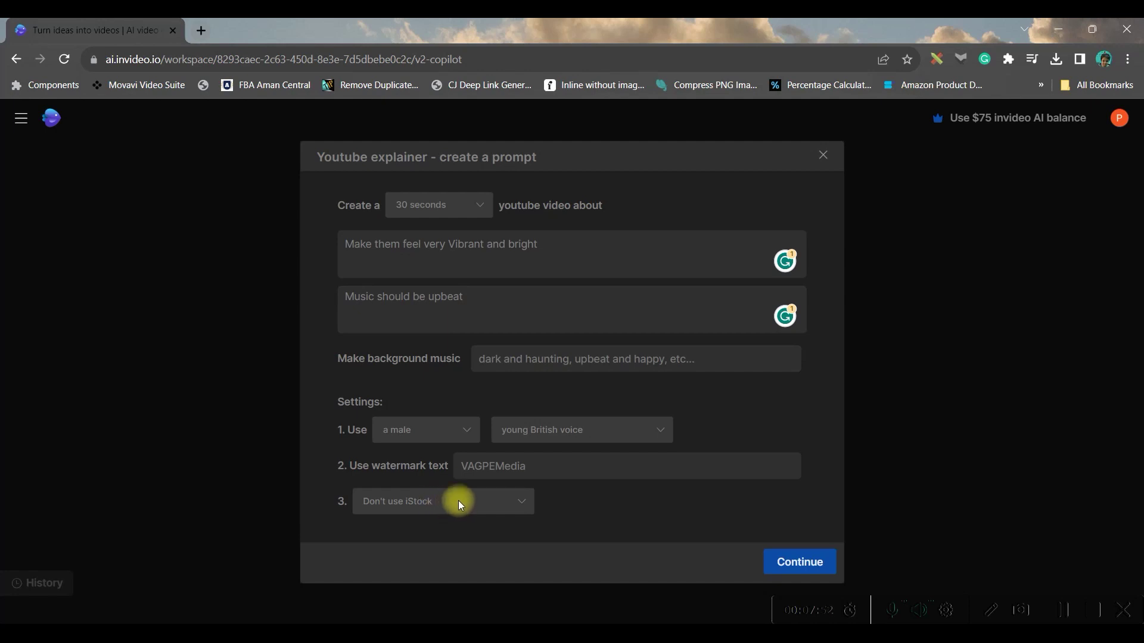
left_click(459, 501)
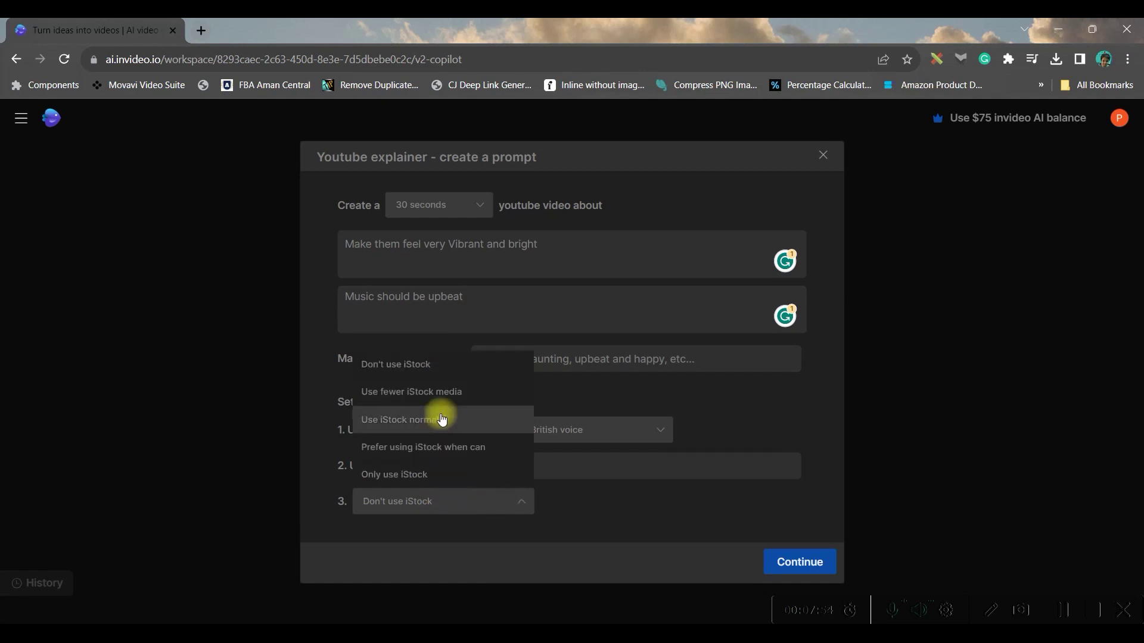
left_click(435, 366)
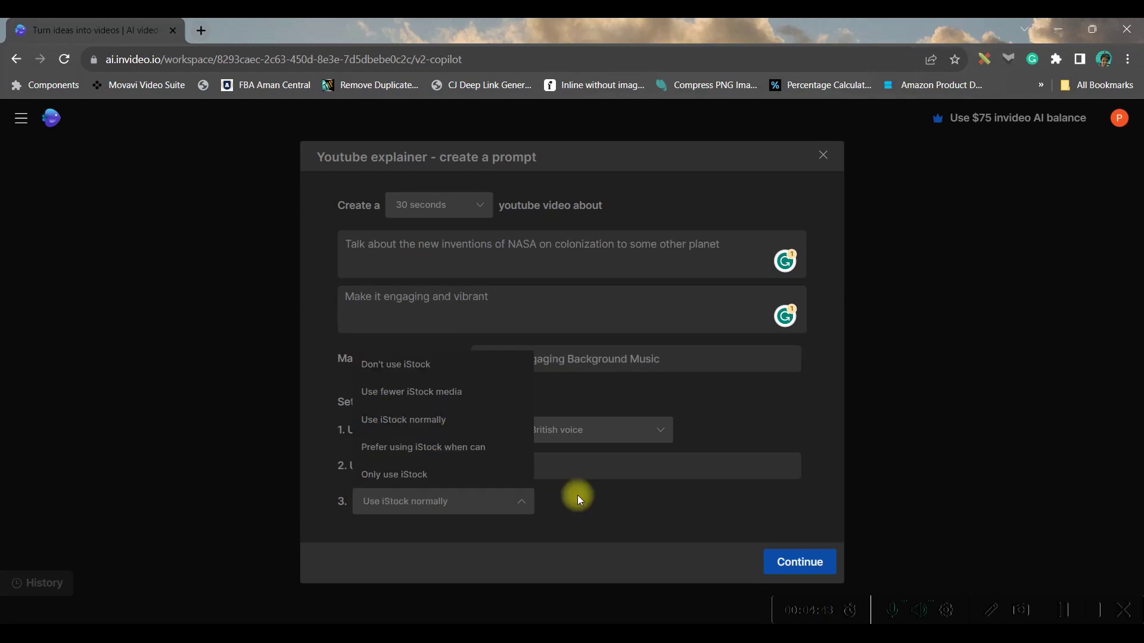
left_click(576, 498)
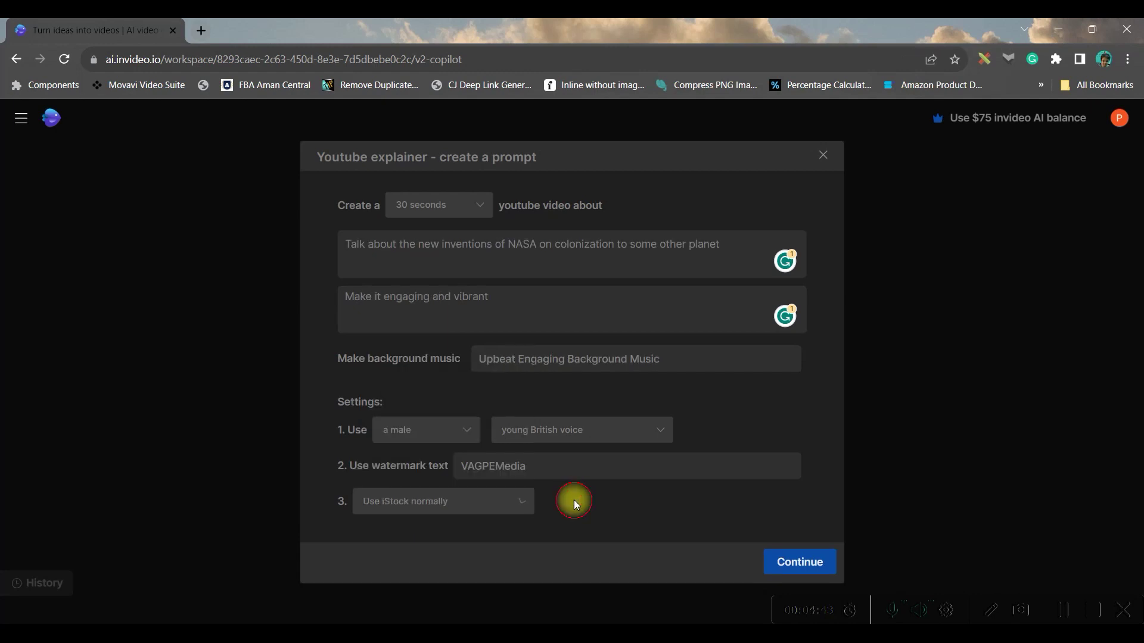
left_click(812, 562)
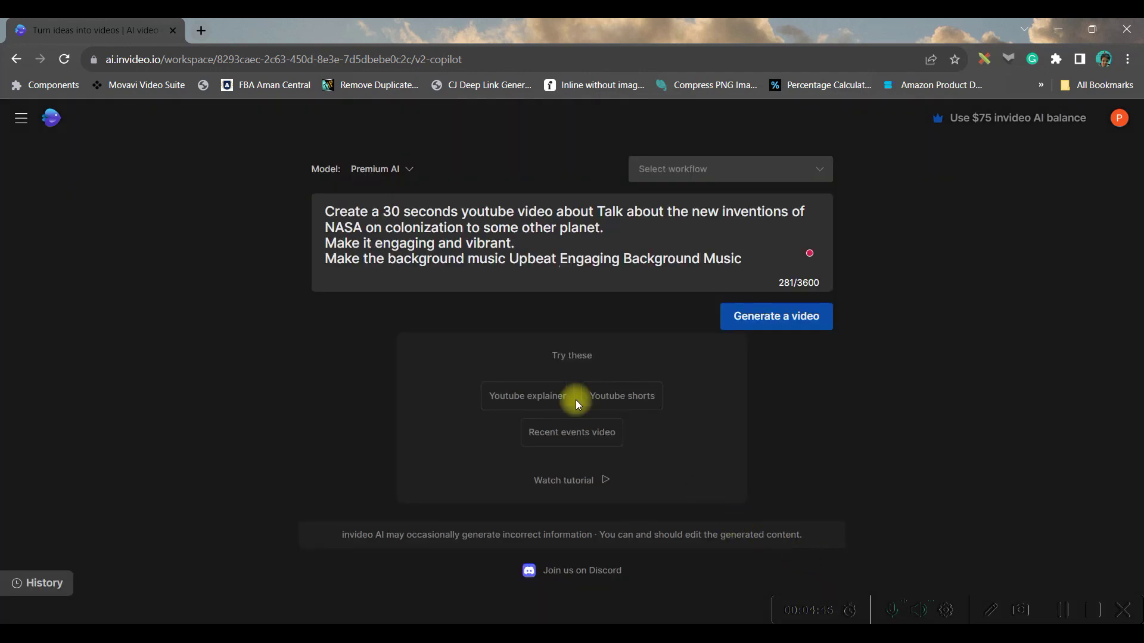
- Generate the NASA video and accept the space-enthusiast, bright-look, YouTube options
left_click(775, 318)
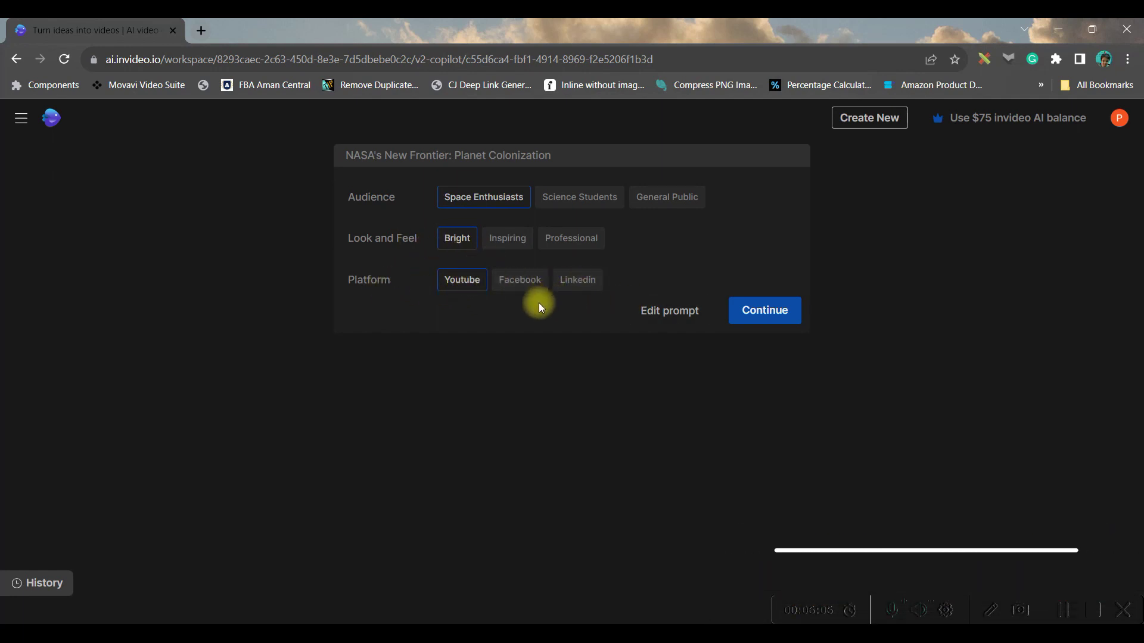
left_click(756, 313)
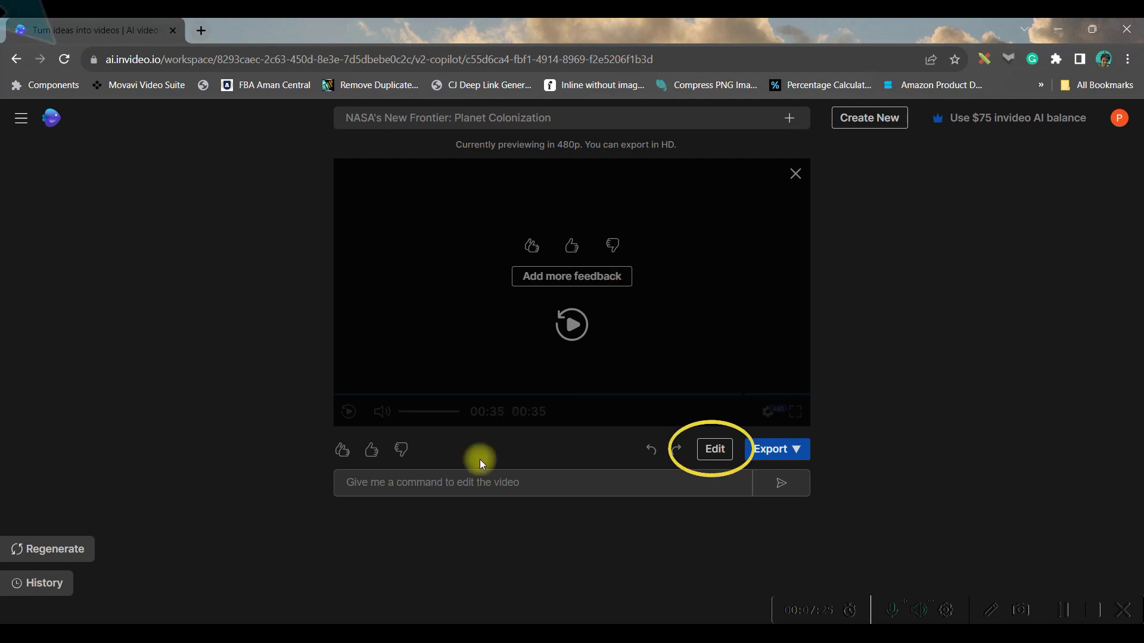
- Open the finished video's editor and select the first Scene 1 clip
left_click(716, 454)
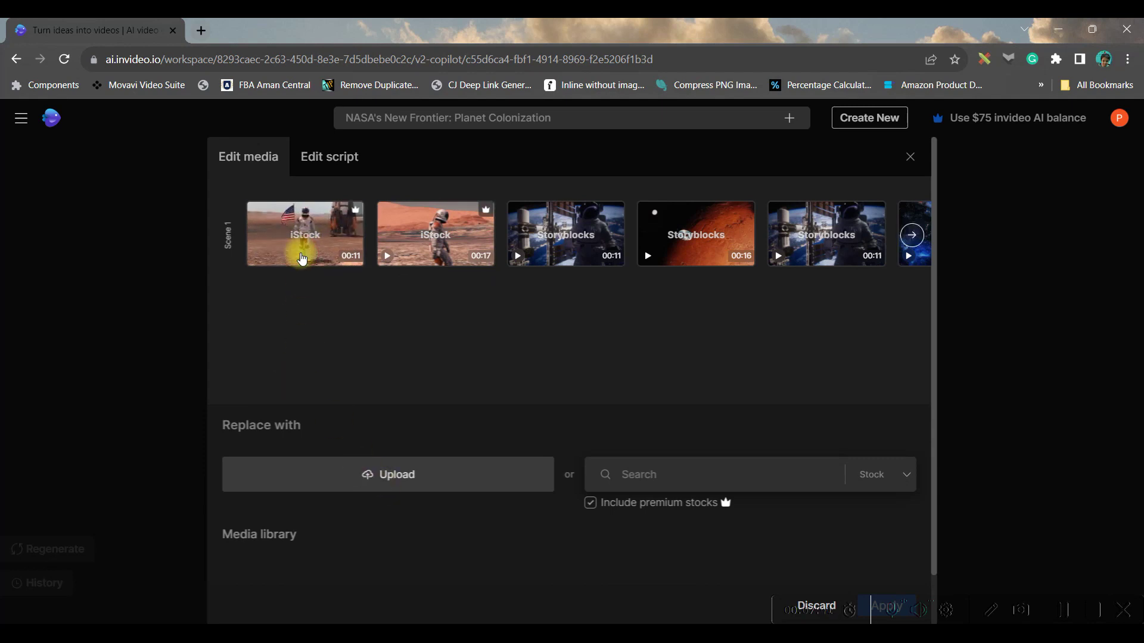
left_click(302, 244)
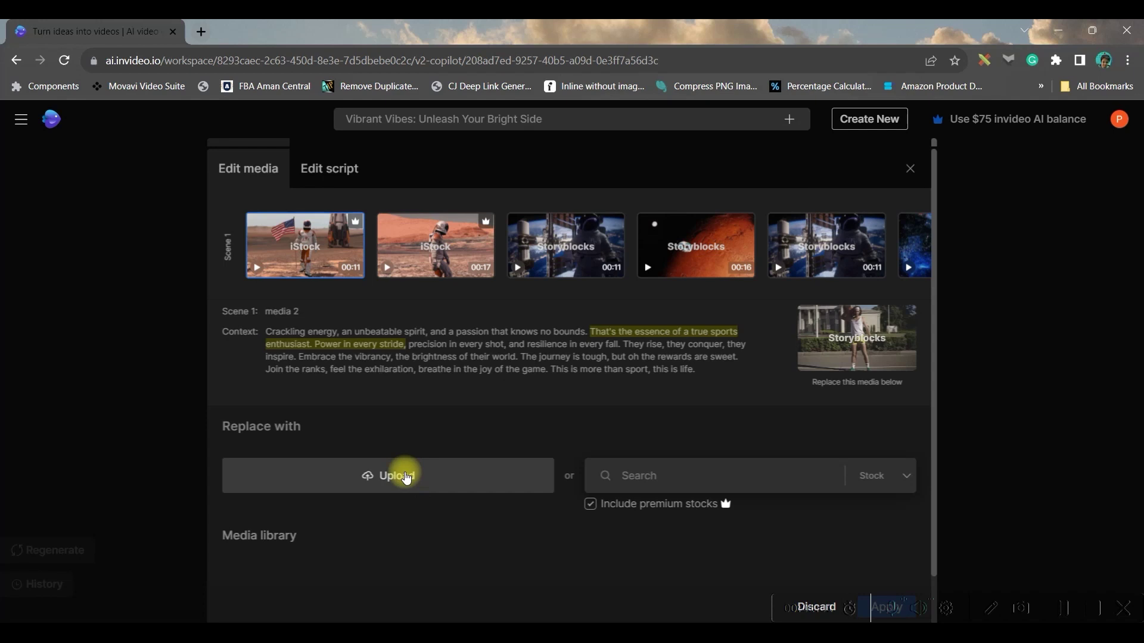
- Swap the Scene 1 clip for stock footage of a helmeted astronaut floating in space
left_click(738, 474)
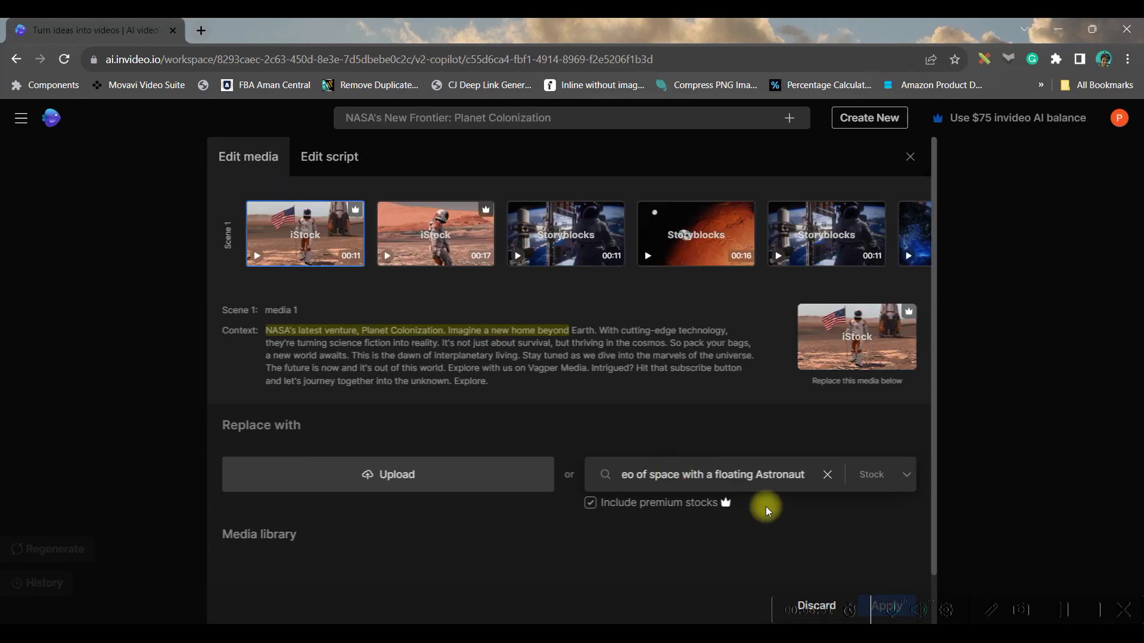
scroll(804, 496, "down", 1)
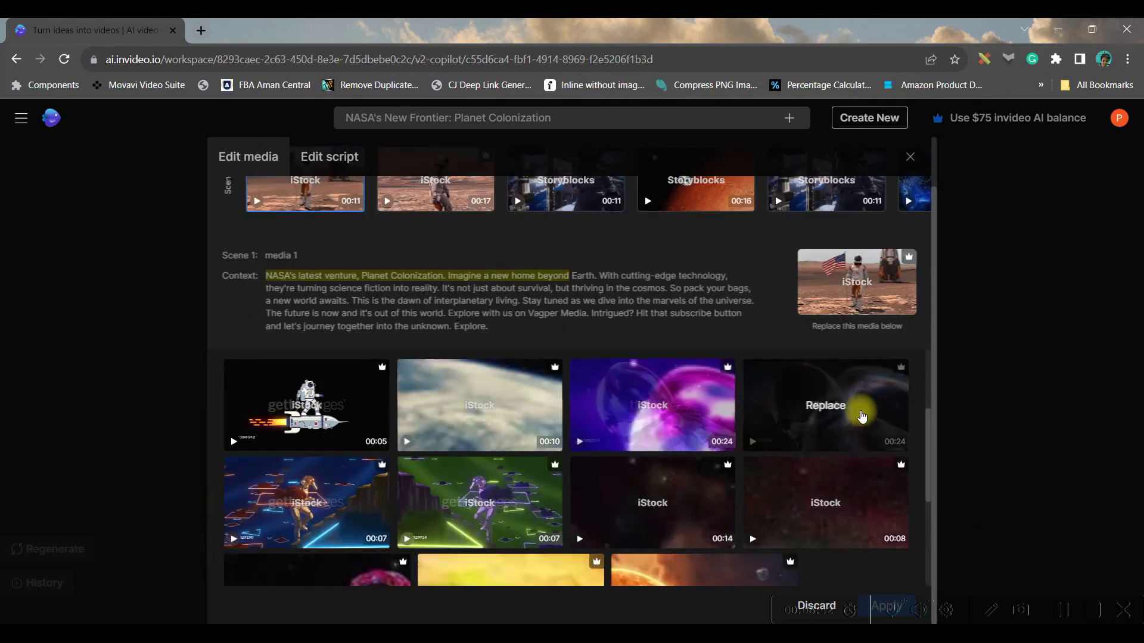
mouse_move(826, 405)
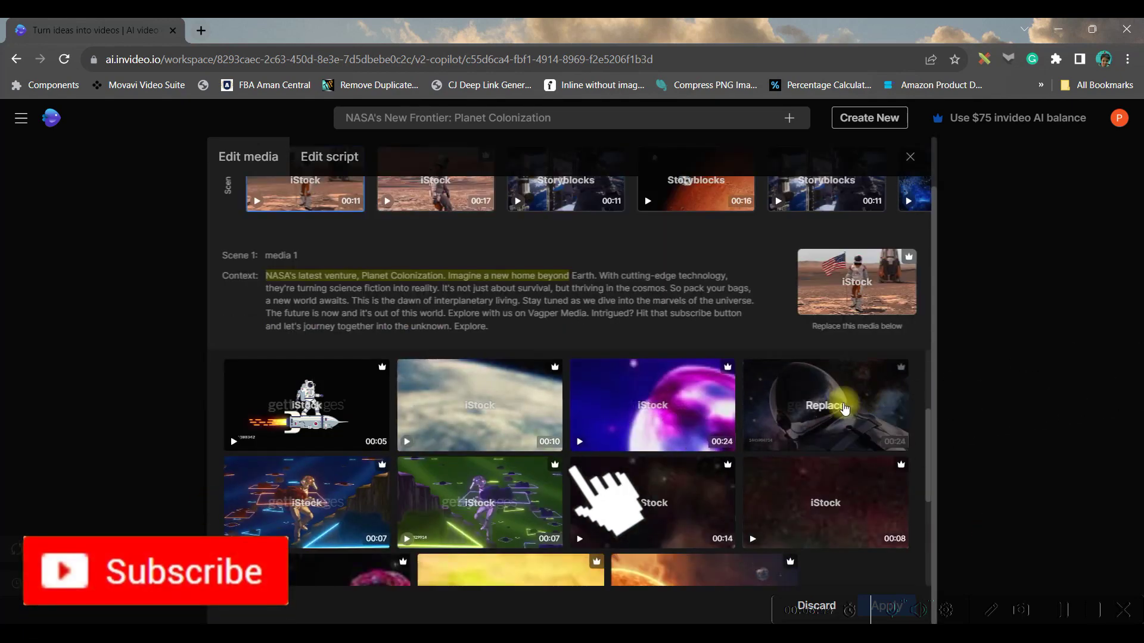
left_click(845, 410)
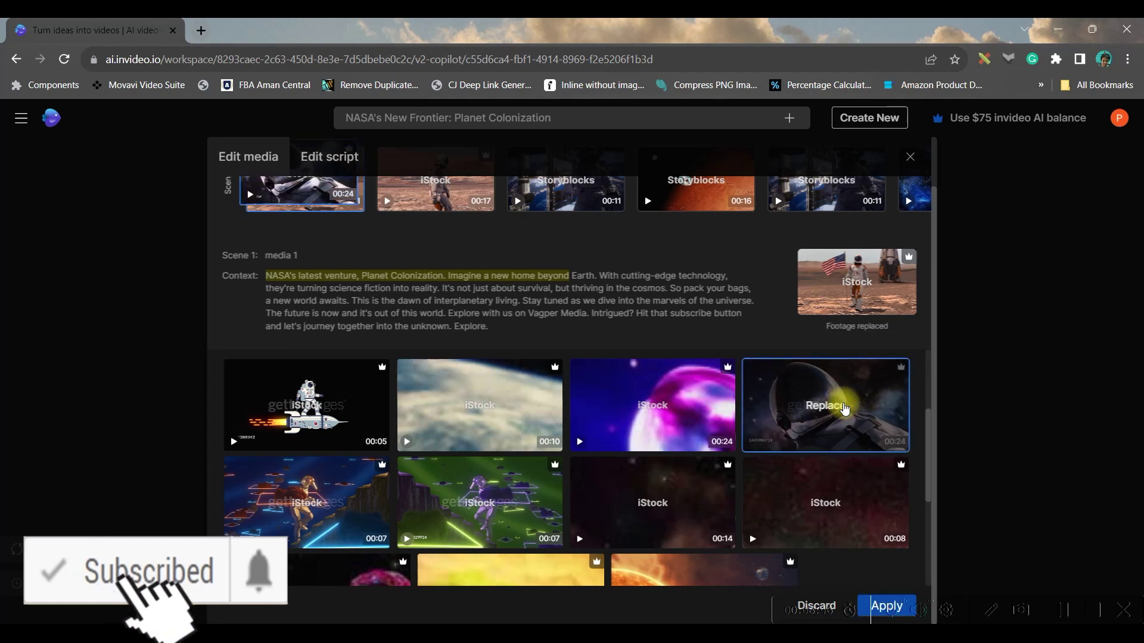
scroll(536, 313, "up", 3)
scroll(812, 256, "up", 1)
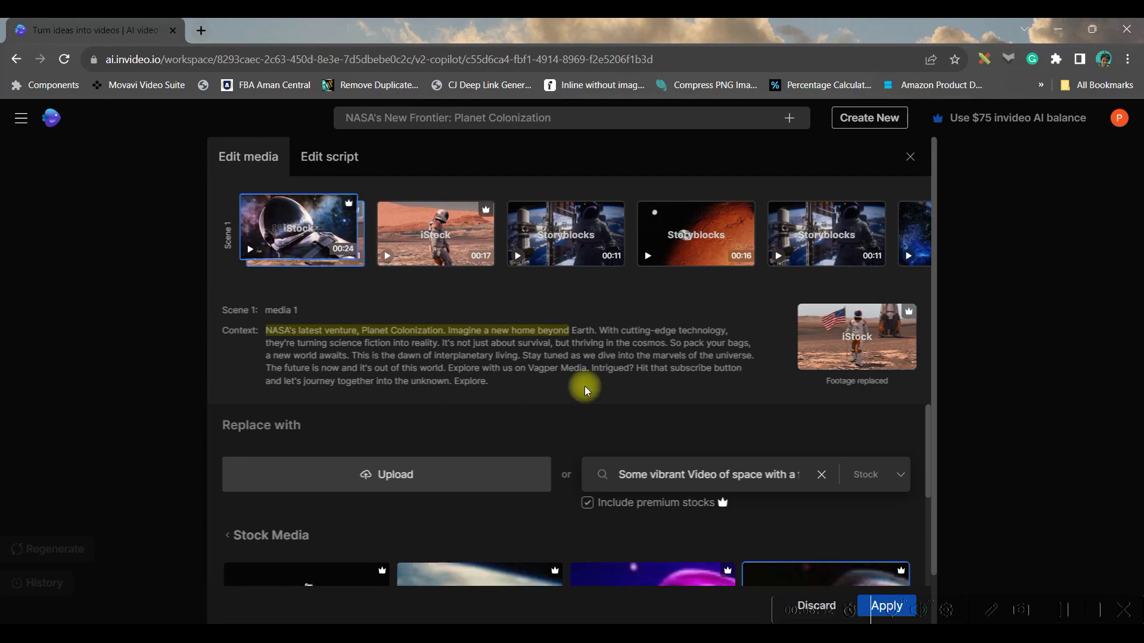
scroll(585, 388, "down", 1)
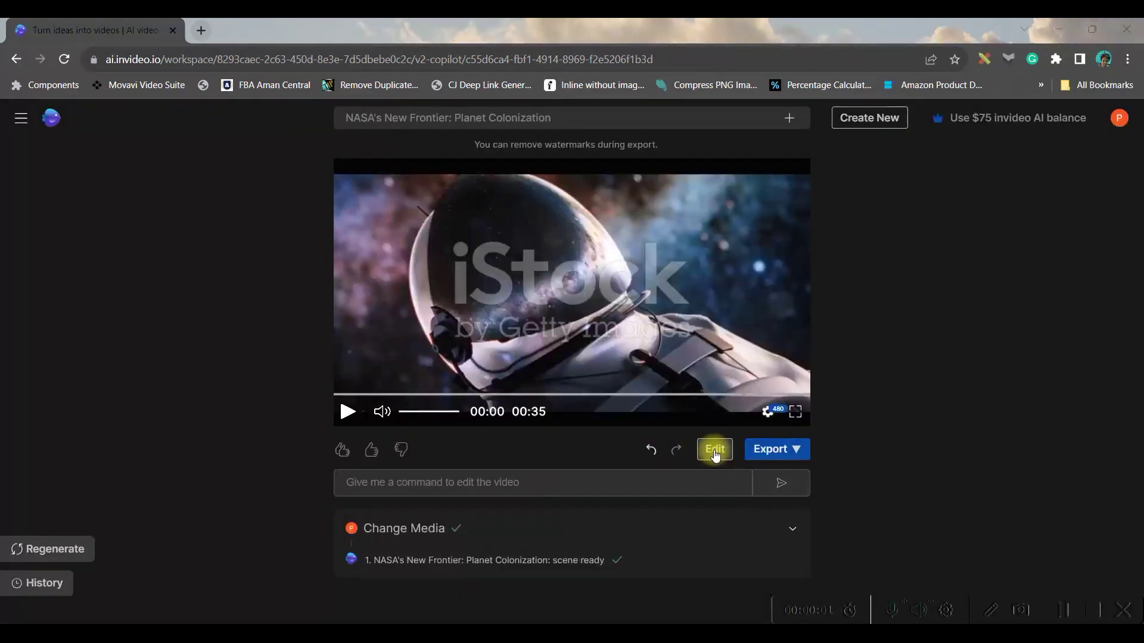
left_click(715, 453)
- Apply the edited opening script line and request more energetic background music
left_click(715, 453)
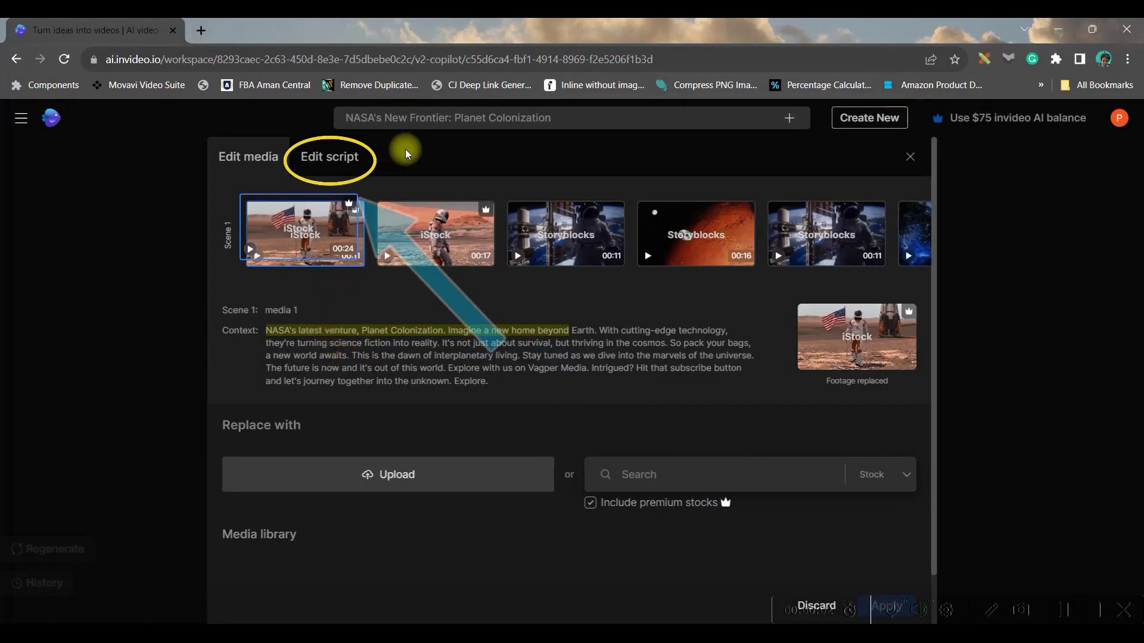
left_click(337, 158)
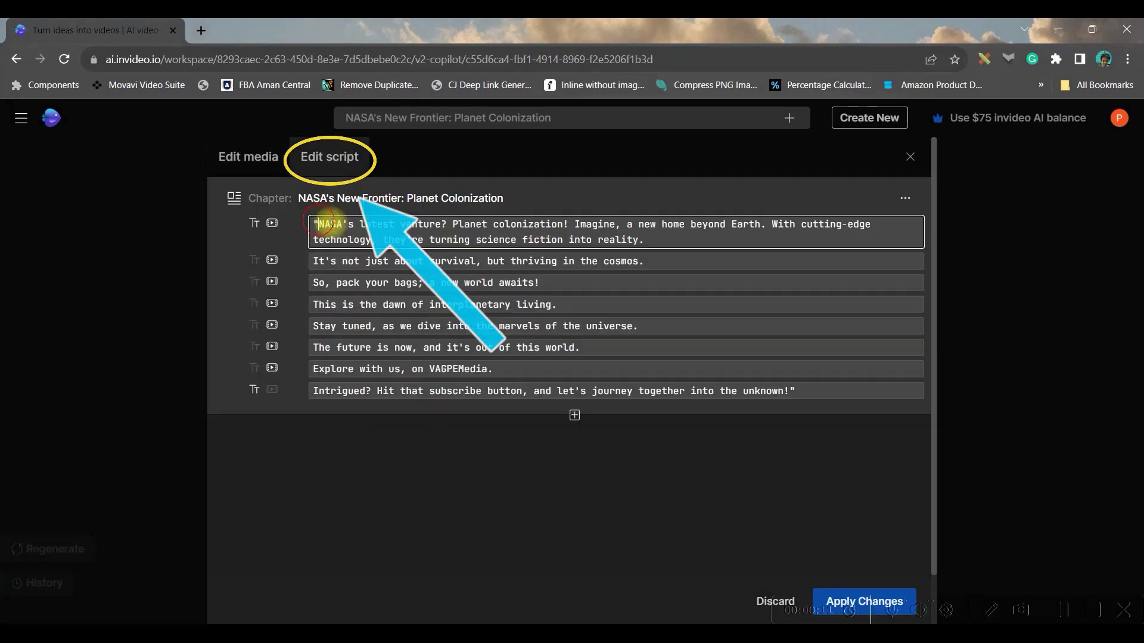
left_click(891, 600)
type("Let the Backgroud music be more Energetic")
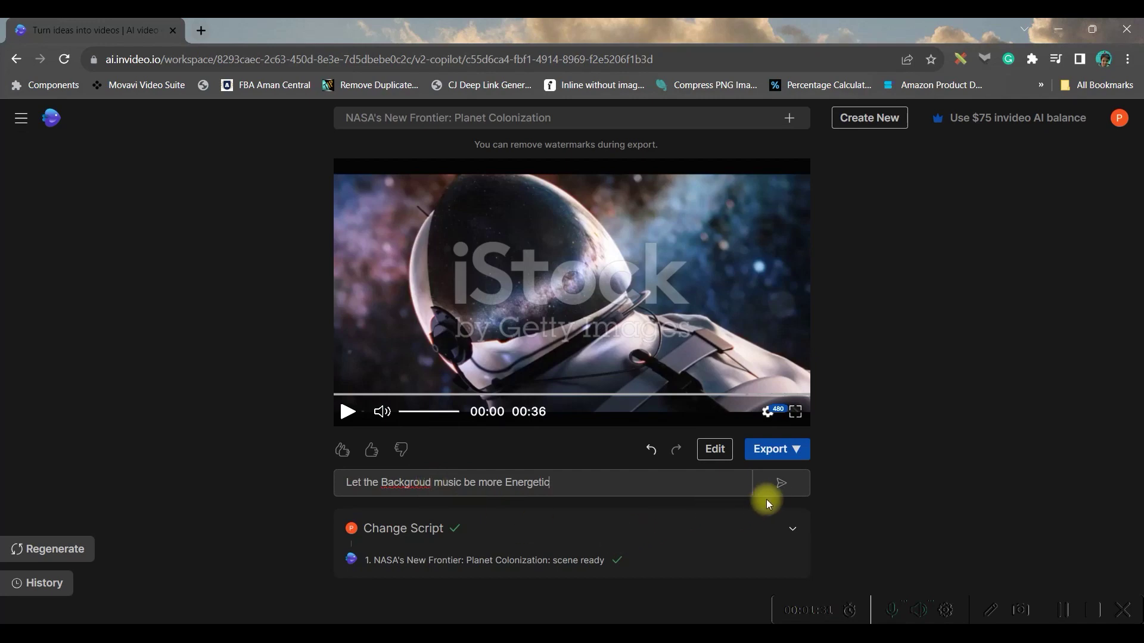
left_click(778, 483)
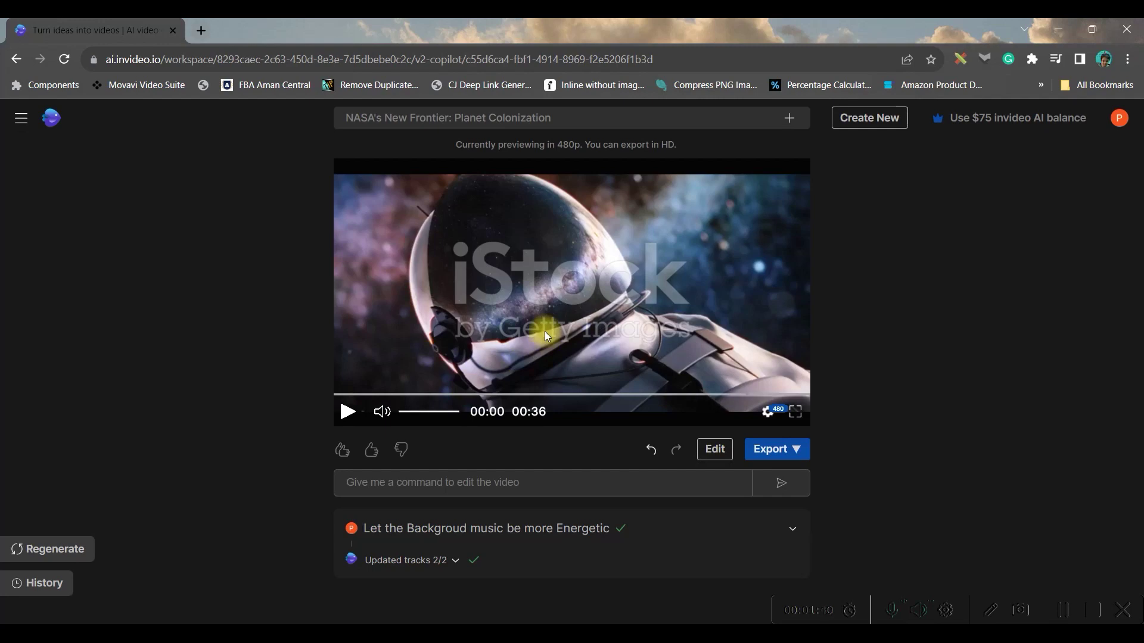
- Export the video at 1080p with stock watermarks and normal branding
left_click(774, 454)
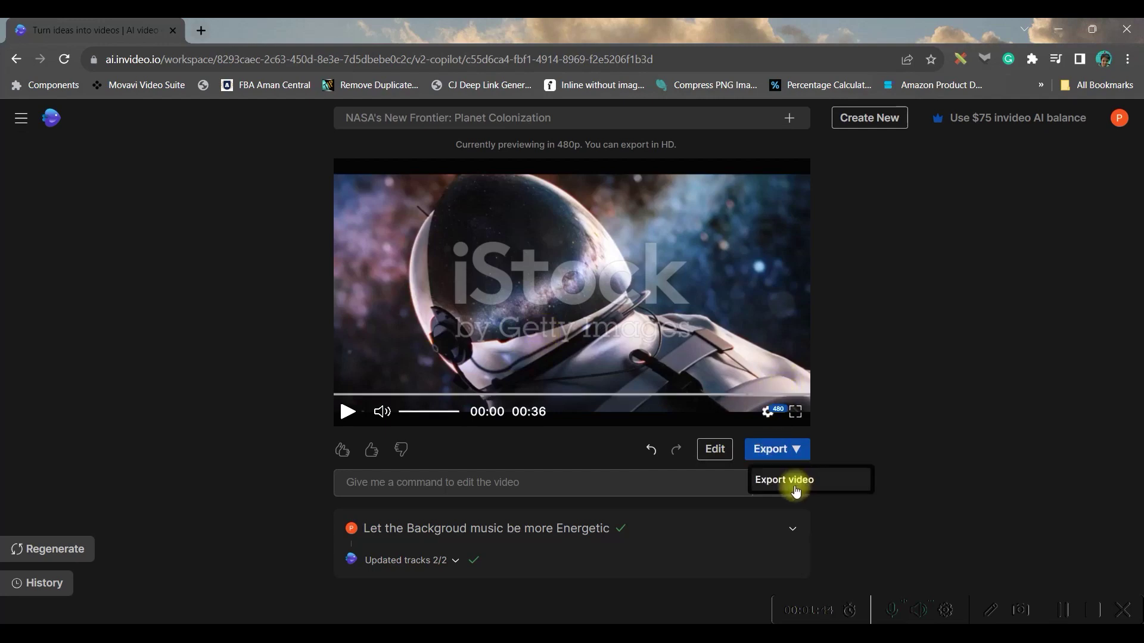
left_click(774, 481)
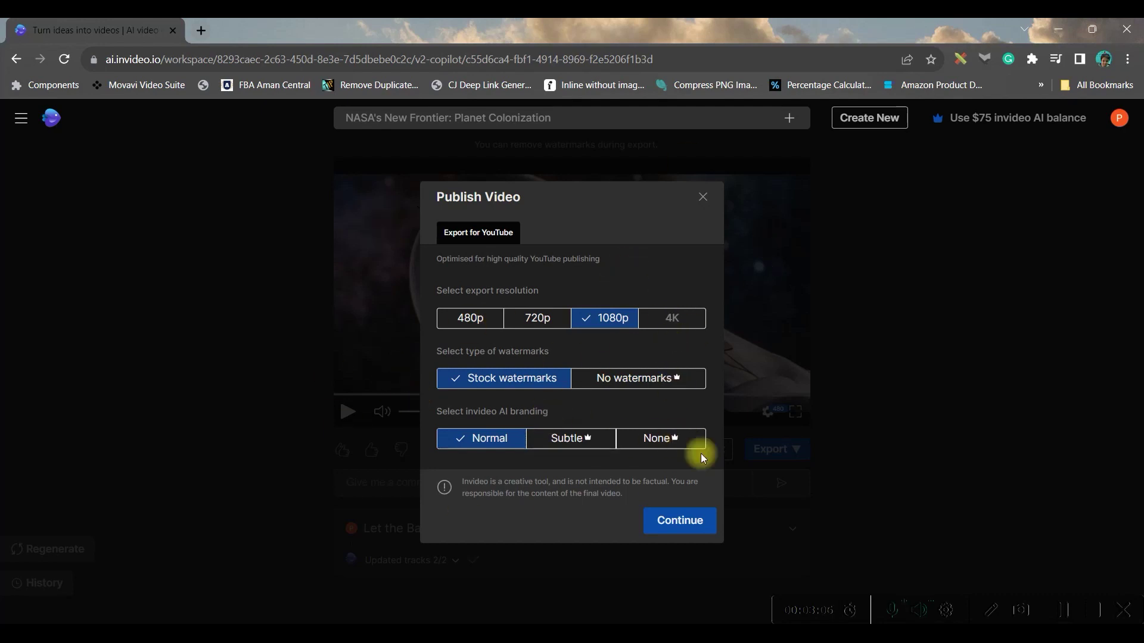
left_click(696, 522)
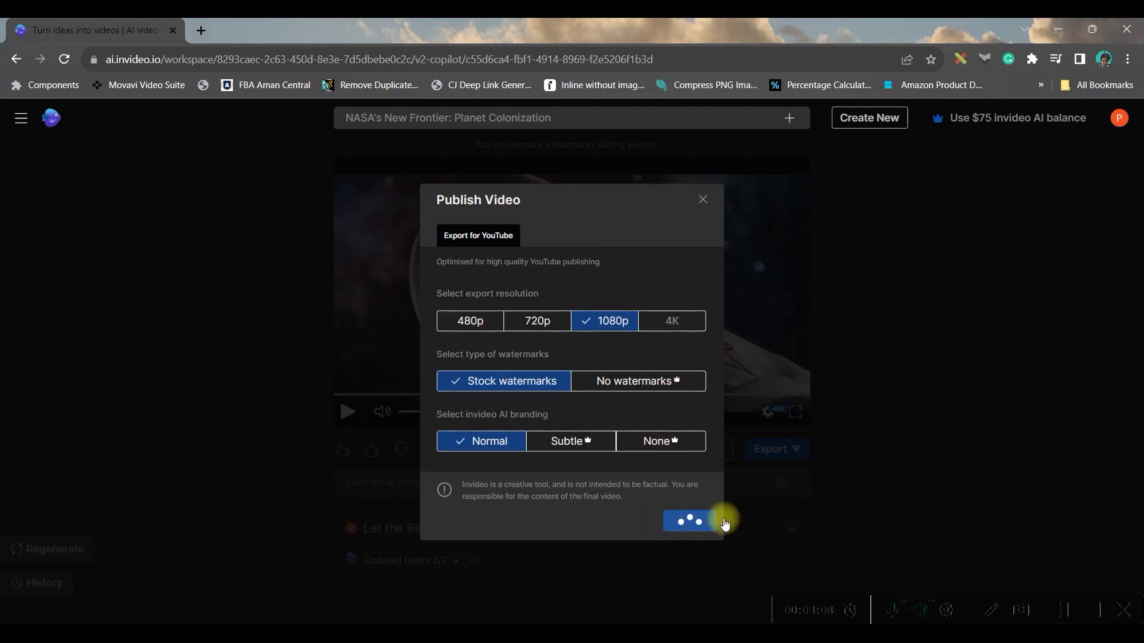